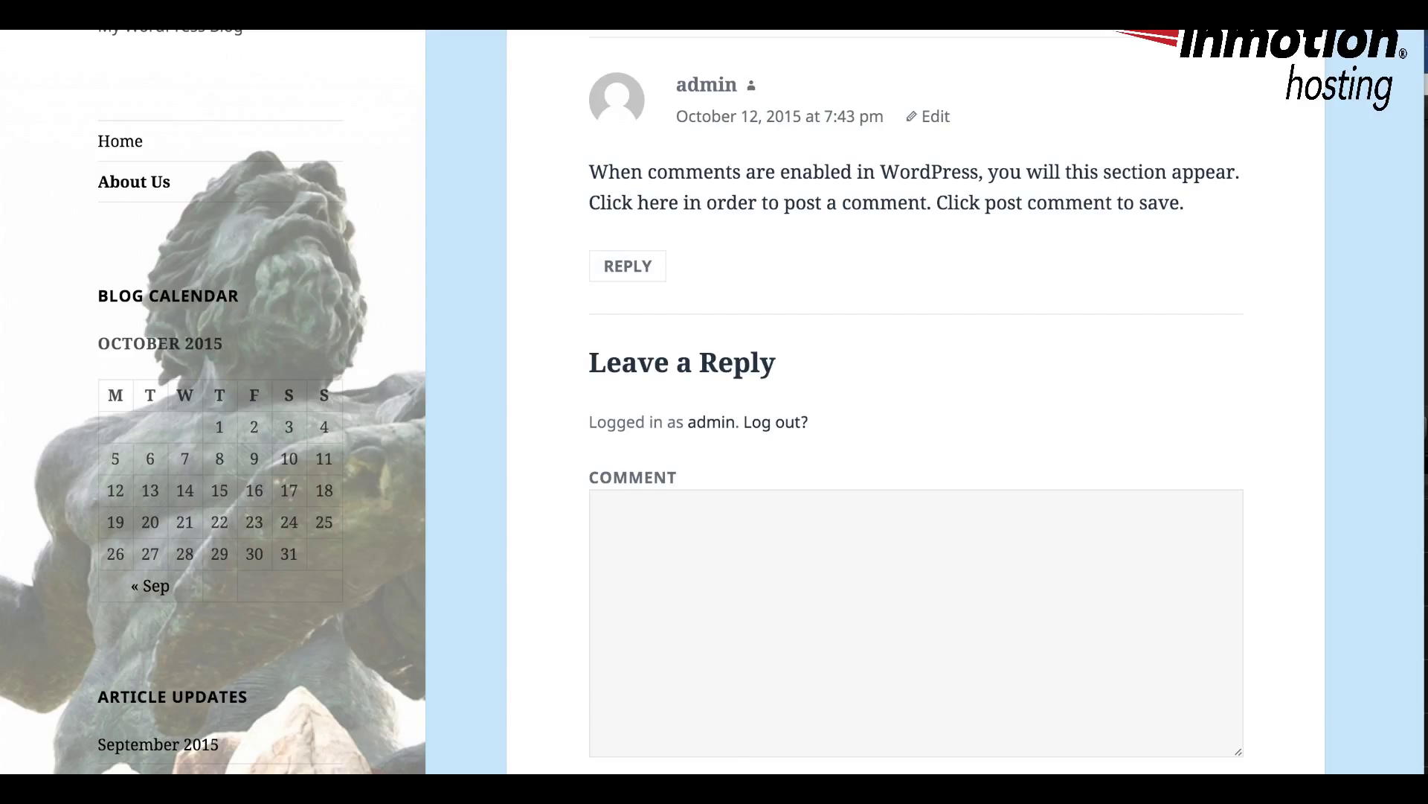
- Scroll down through the public About Us page
{"action": "scroll", "coordinate": [915, 401], "scroll_direction": "down", "scroll_amount": 4}
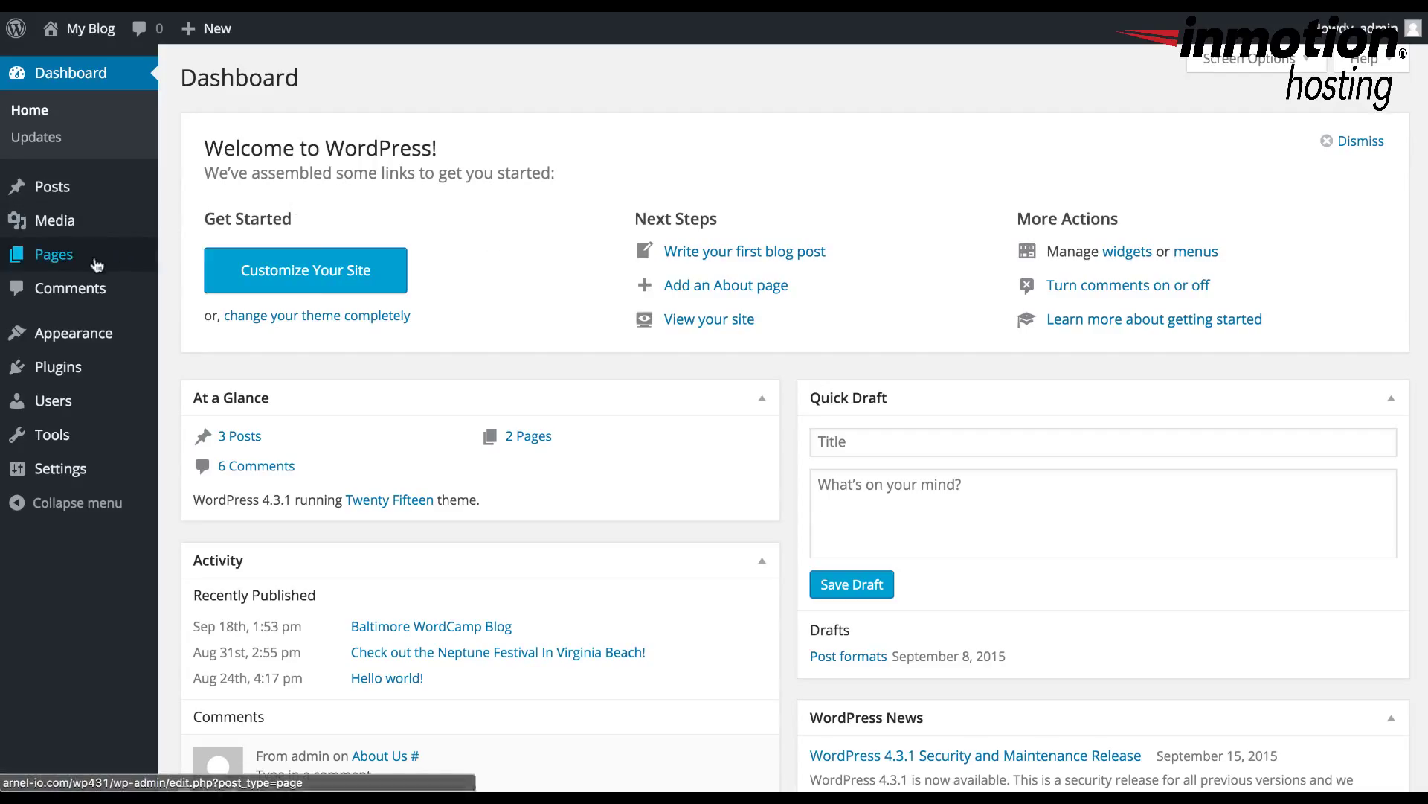
- Open the About Us page from the Pages list for editing and reveal Screen Options
{"action": "left_click", "coordinate": [70, 262]}
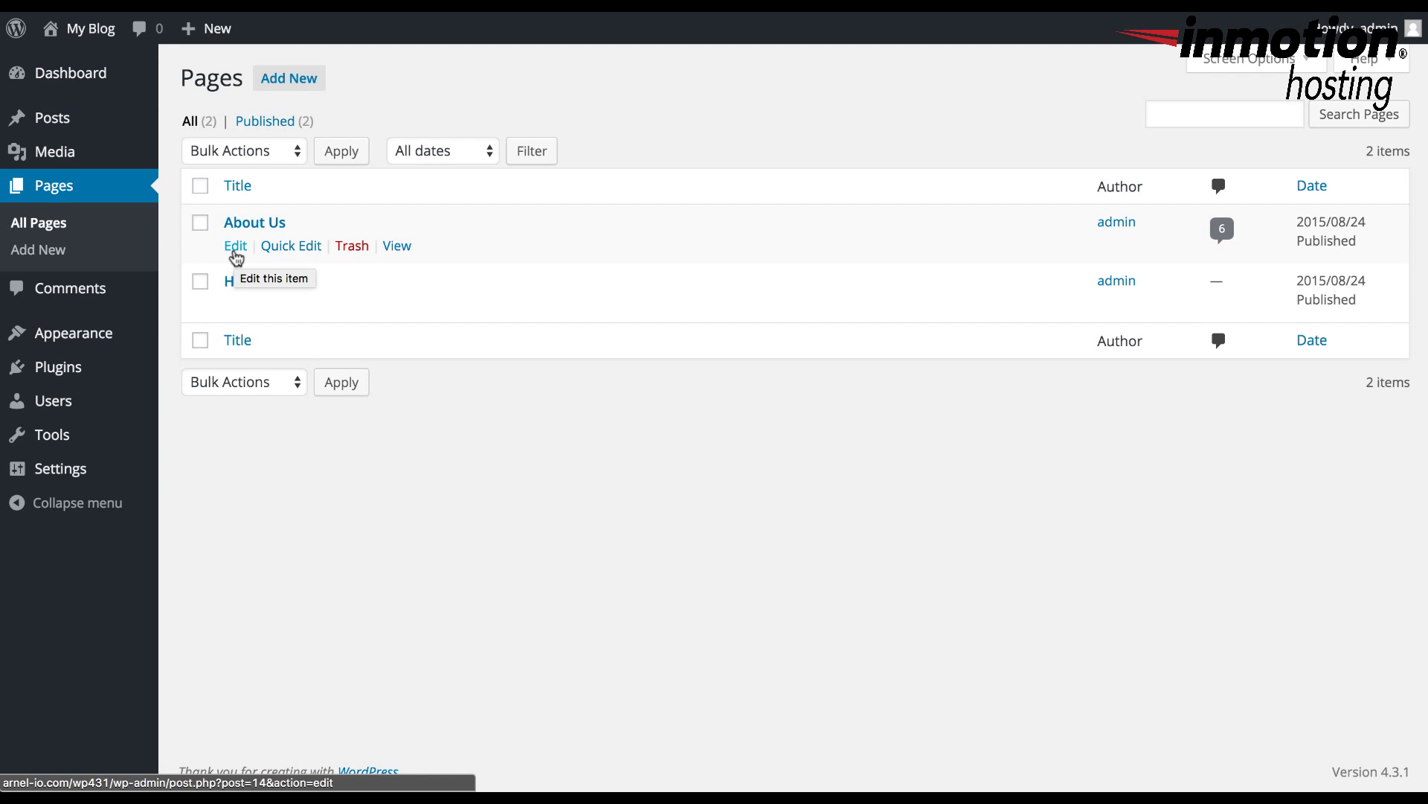
{"action": "left_click", "coordinate": [236, 246]}
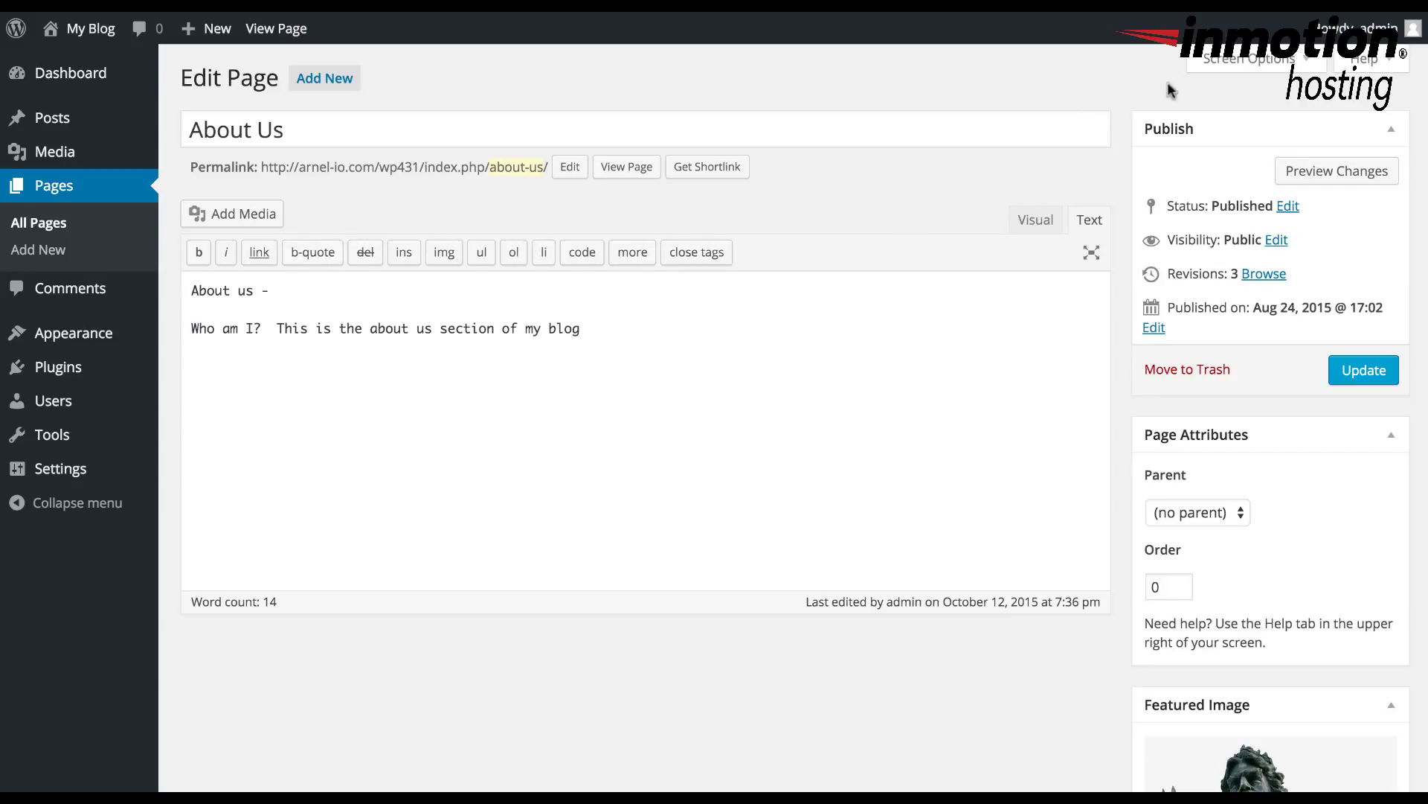
{"action": "left_click", "coordinate": [1237, 65]}
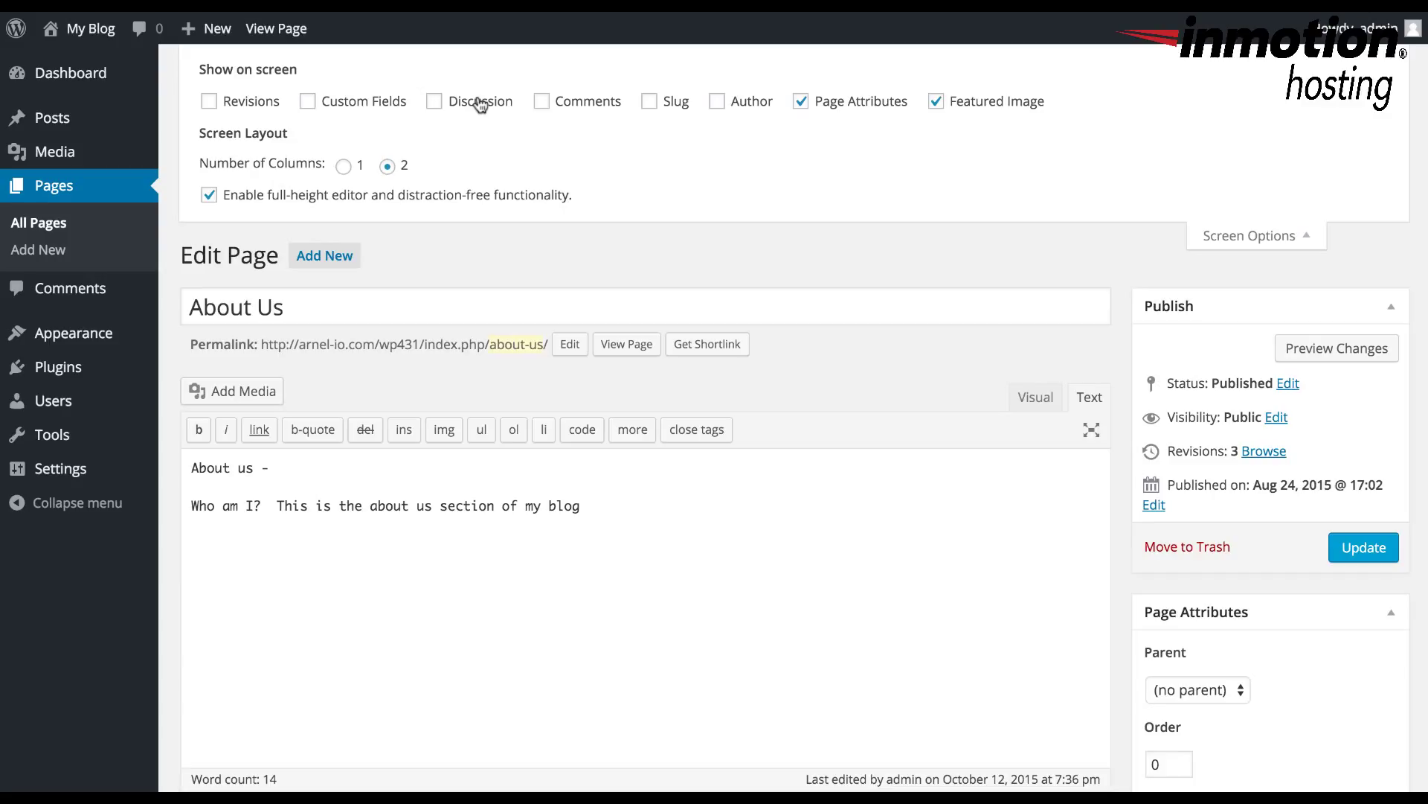
- Enable the Comments box, update the About Us page, and scroll to its existing comments
{"action": "left_click", "coordinate": [544, 104]}
{"action": "scroll", "coordinate": [685, 201], "scroll_direction": "down", "scroll_amount": 3}
{"action": "scroll", "coordinate": [684, 201], "scroll_direction": "down", "scroll_amount": 5}
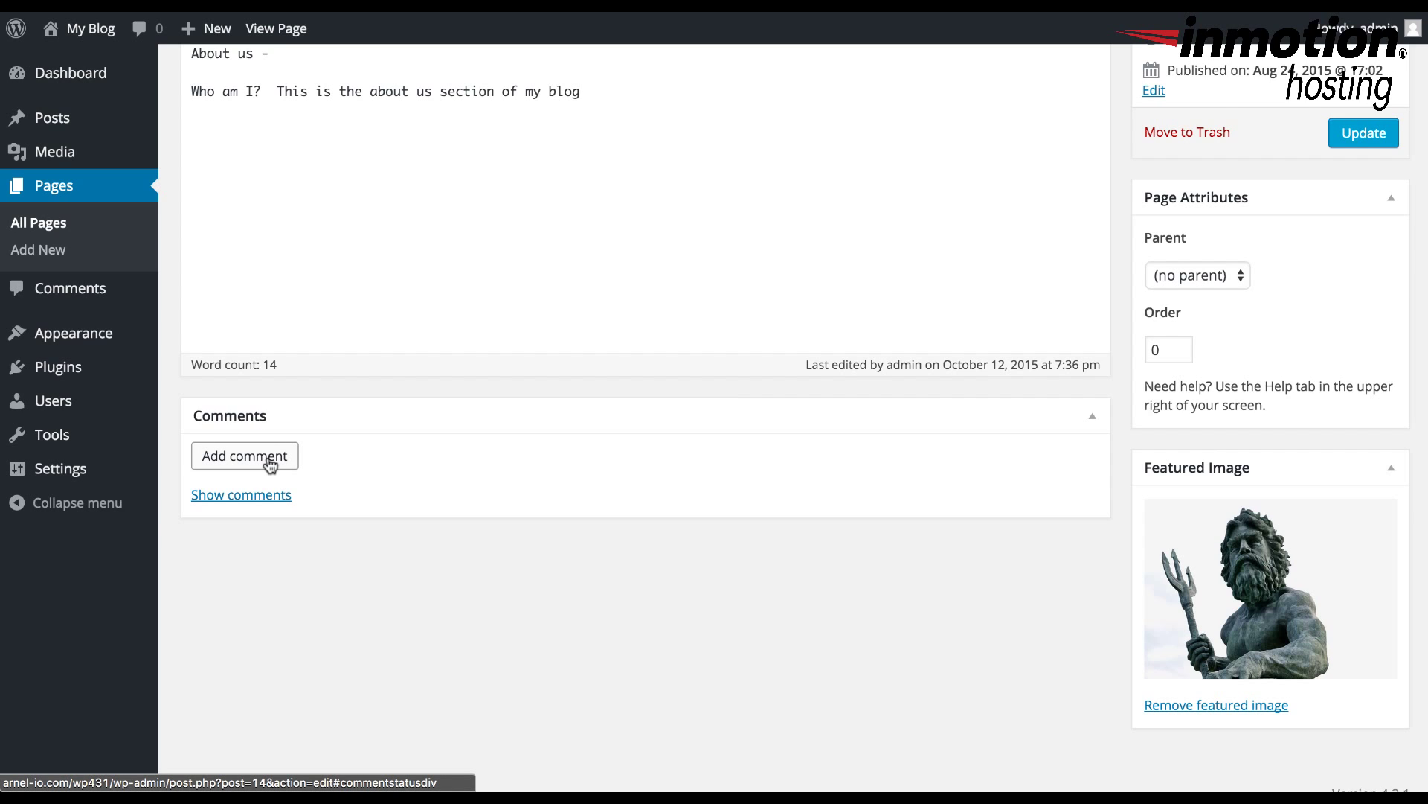
{"action": "left_click", "coordinate": [1350, 131]}
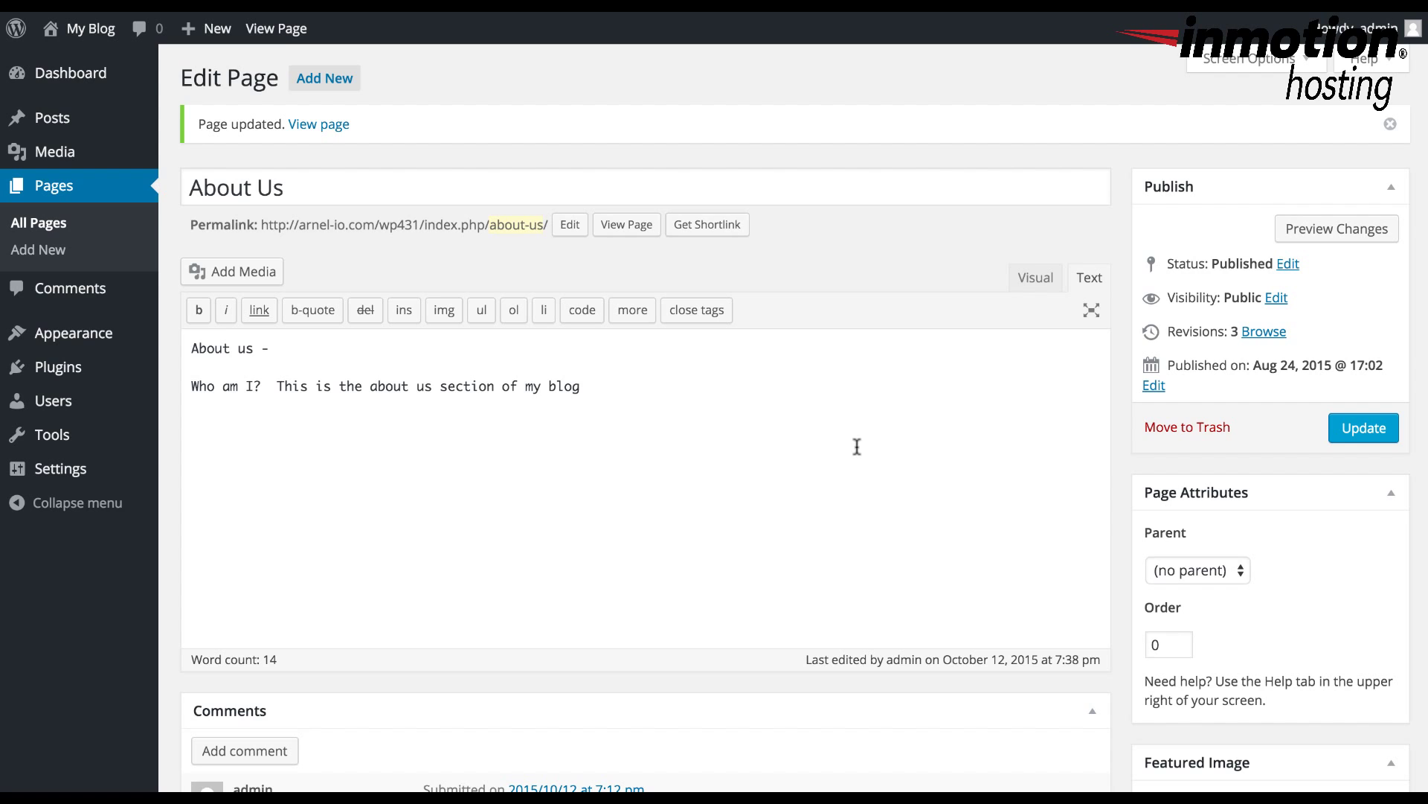
{"action": "scroll", "coordinate": [857, 447], "scroll_direction": "down", "scroll_amount": 5}
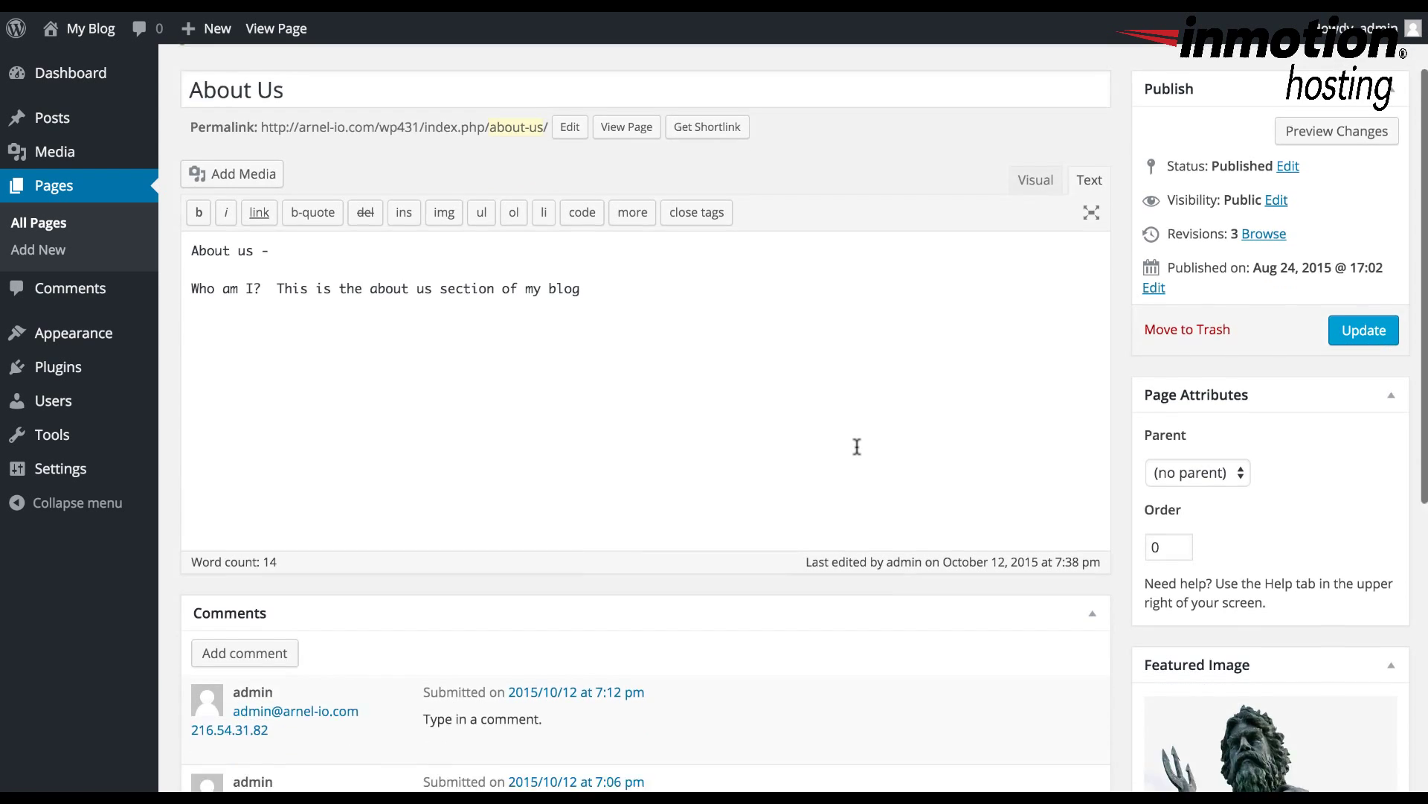
{"action": "scroll", "coordinate": [855, 444], "scroll_direction": "down", "scroll_amount": 2}
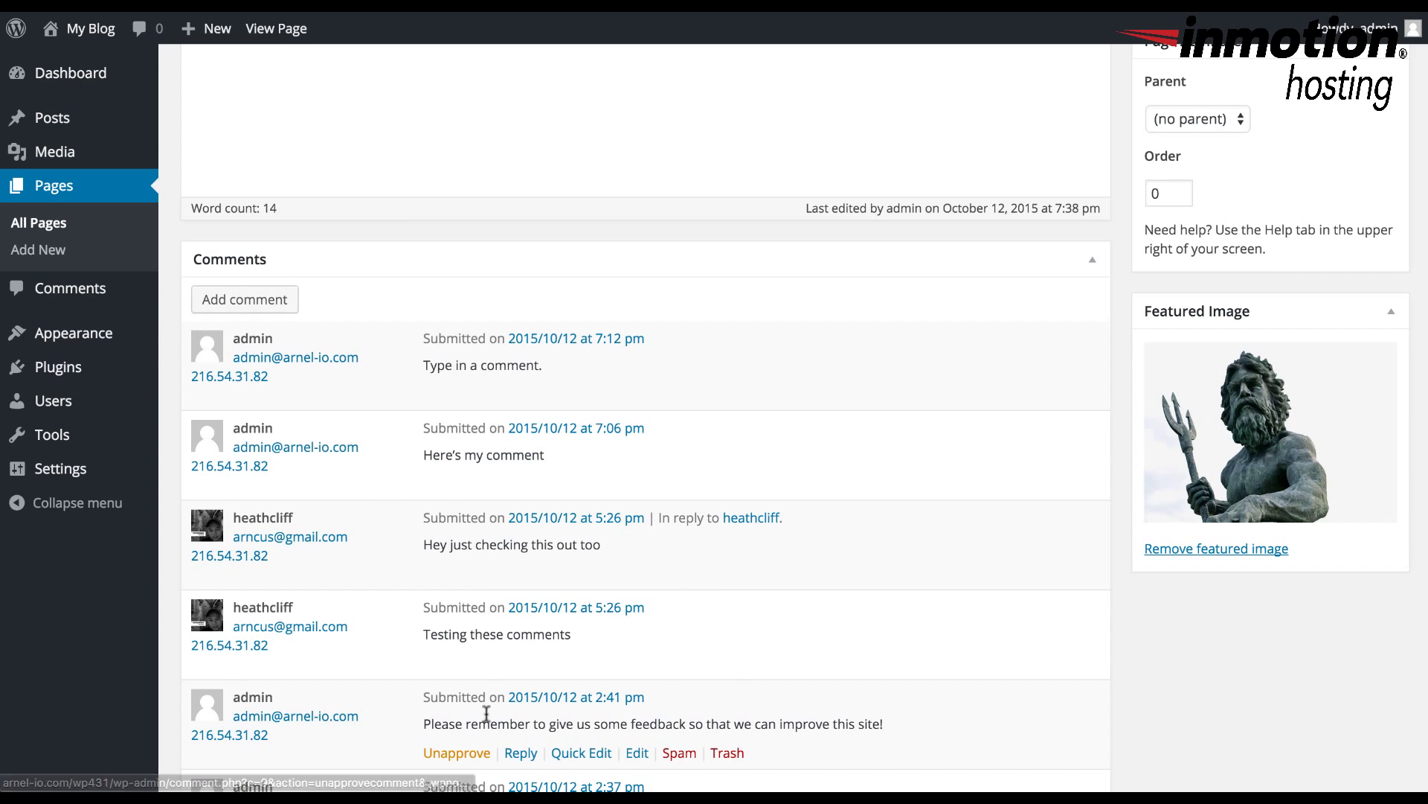
- Post the comment 'This is how you add an administrator comment when Comments are enabled.'
{"action": "left_click", "coordinate": [294, 297]}
{"action": "type", "text": "This is how you add an ad"}
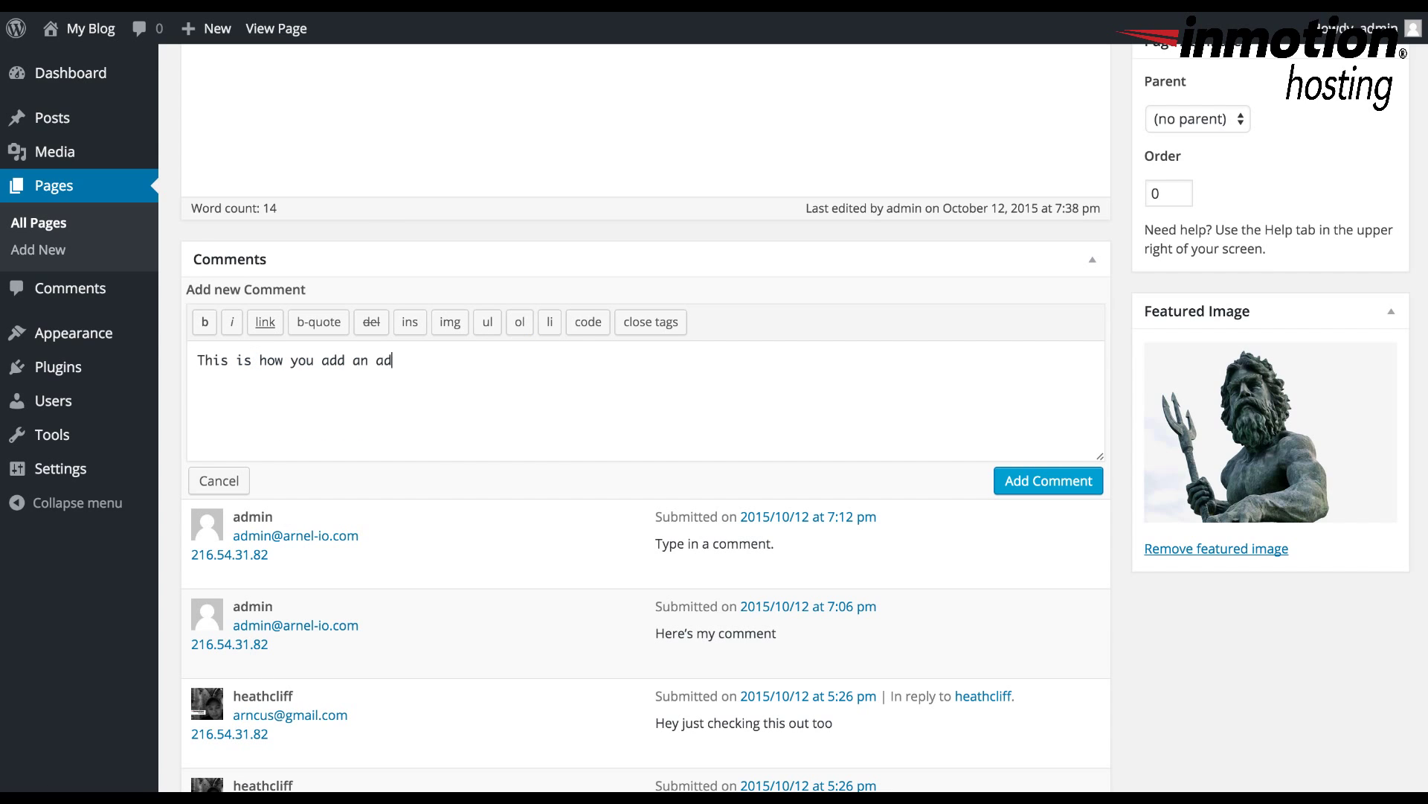
{"action": "type", "text": "ministrator co"}
{"action": "type", "text": "mment when"}
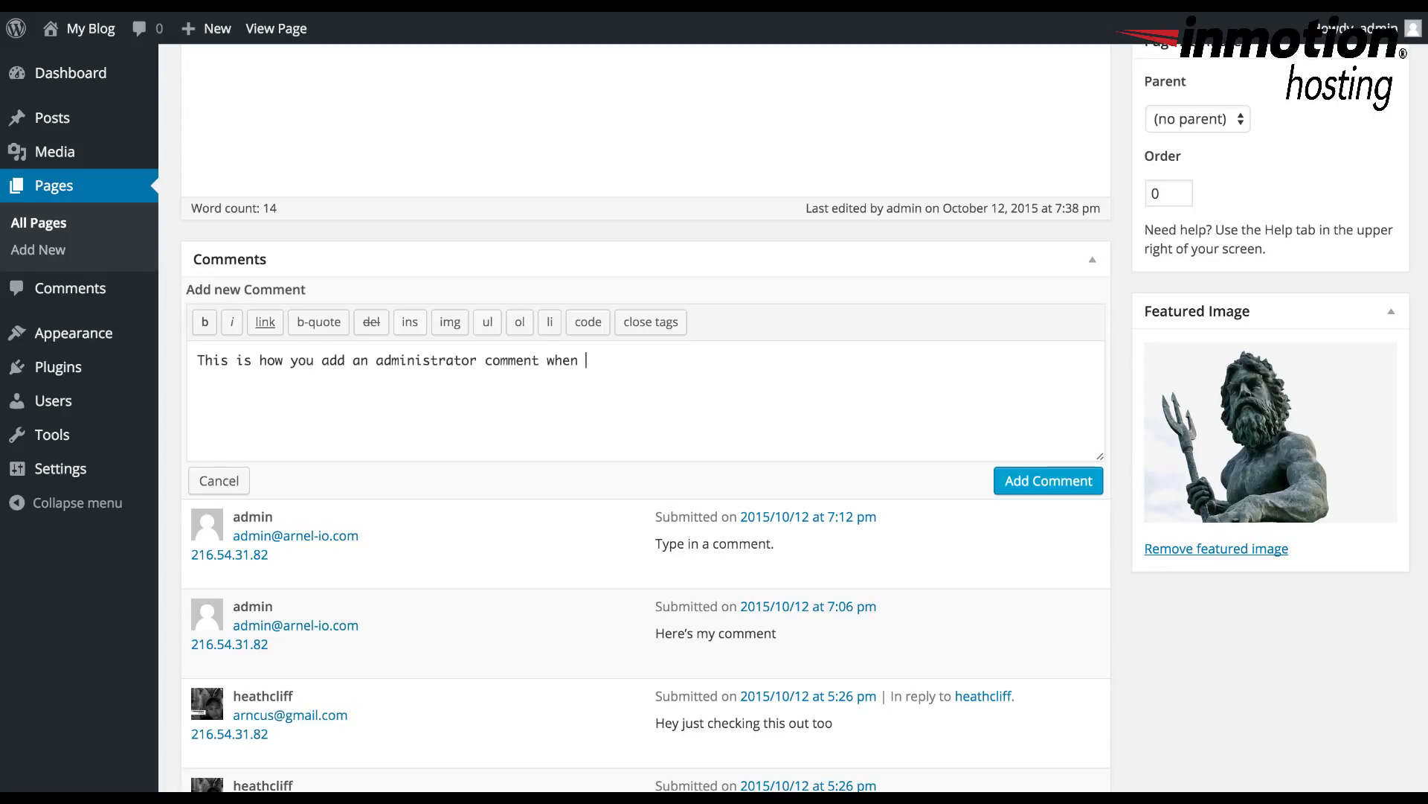
{"action": "type", "text": " Comments are e"}
{"action": "type", "text": "nabled.  "}
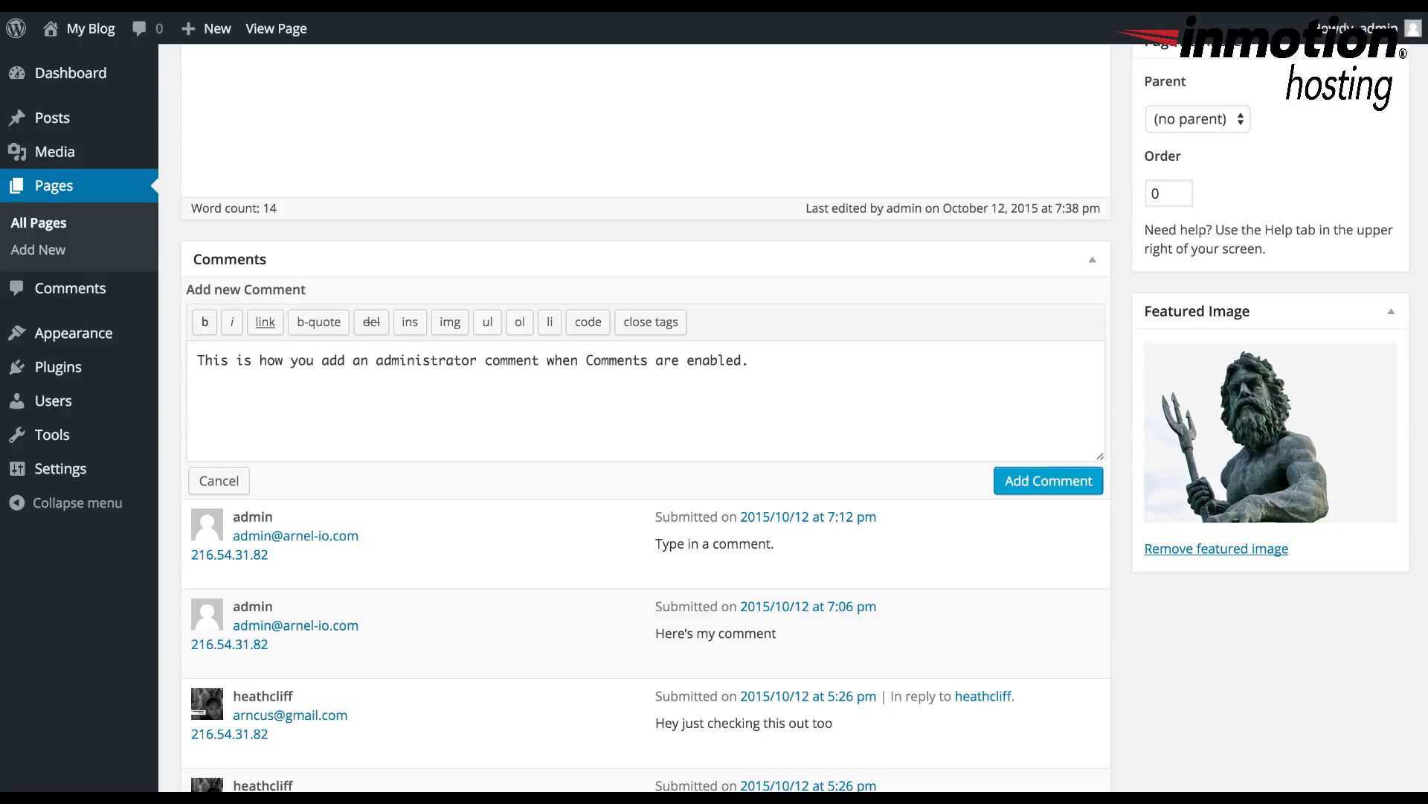
{"action": "type", "text": "Click"}
{"action": "type", "text": " on Add Comm"}
{"action": "type", "text": "ent to save."}
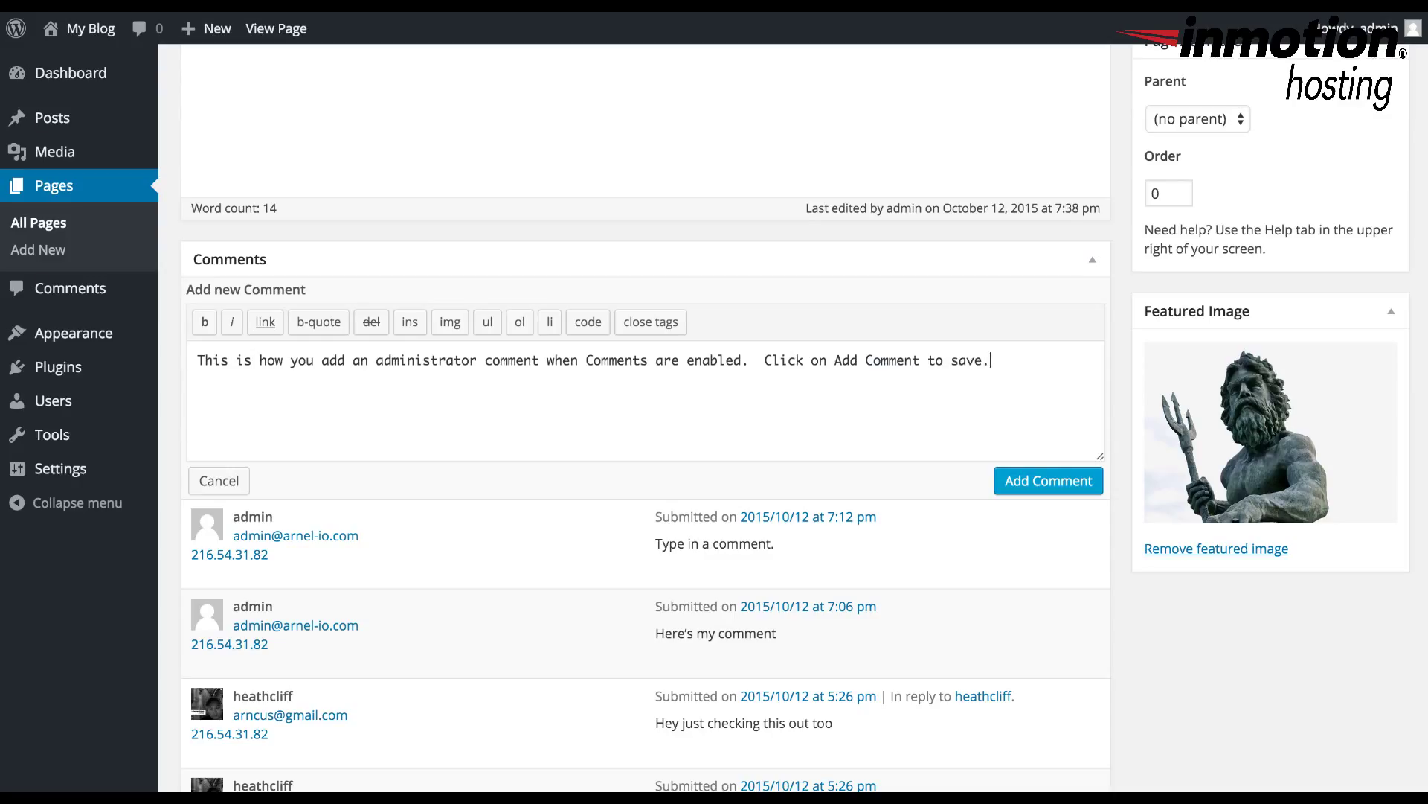
{"action": "left_click", "coordinate": [1020, 482]}
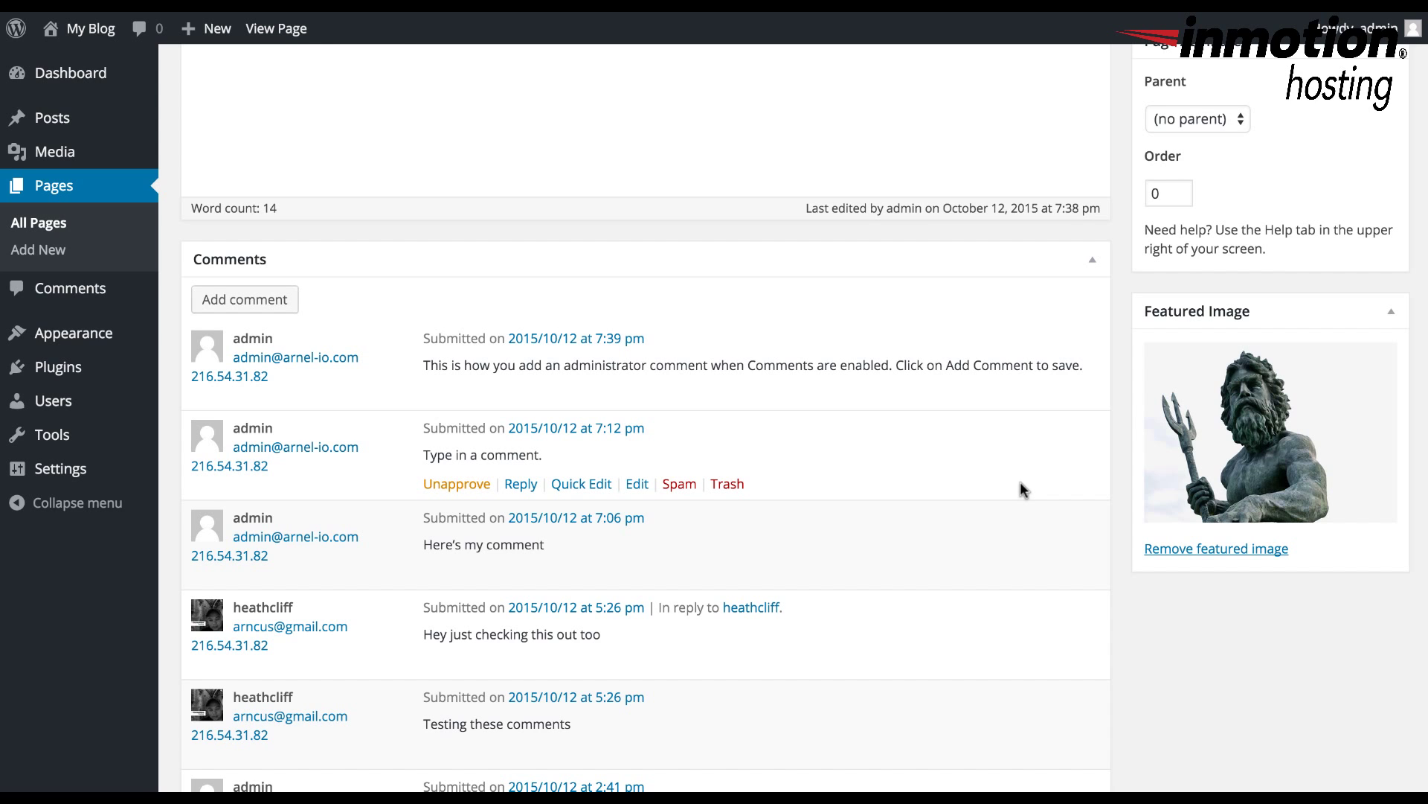
- Scroll back to the top and update the About Us page
{"action": "scroll", "coordinate": [1020, 483], "scroll_direction": "up", "scroll_amount": 2}
{"action": "scroll", "coordinate": [1020, 476], "scroll_direction": "up", "scroll_amount": 4}
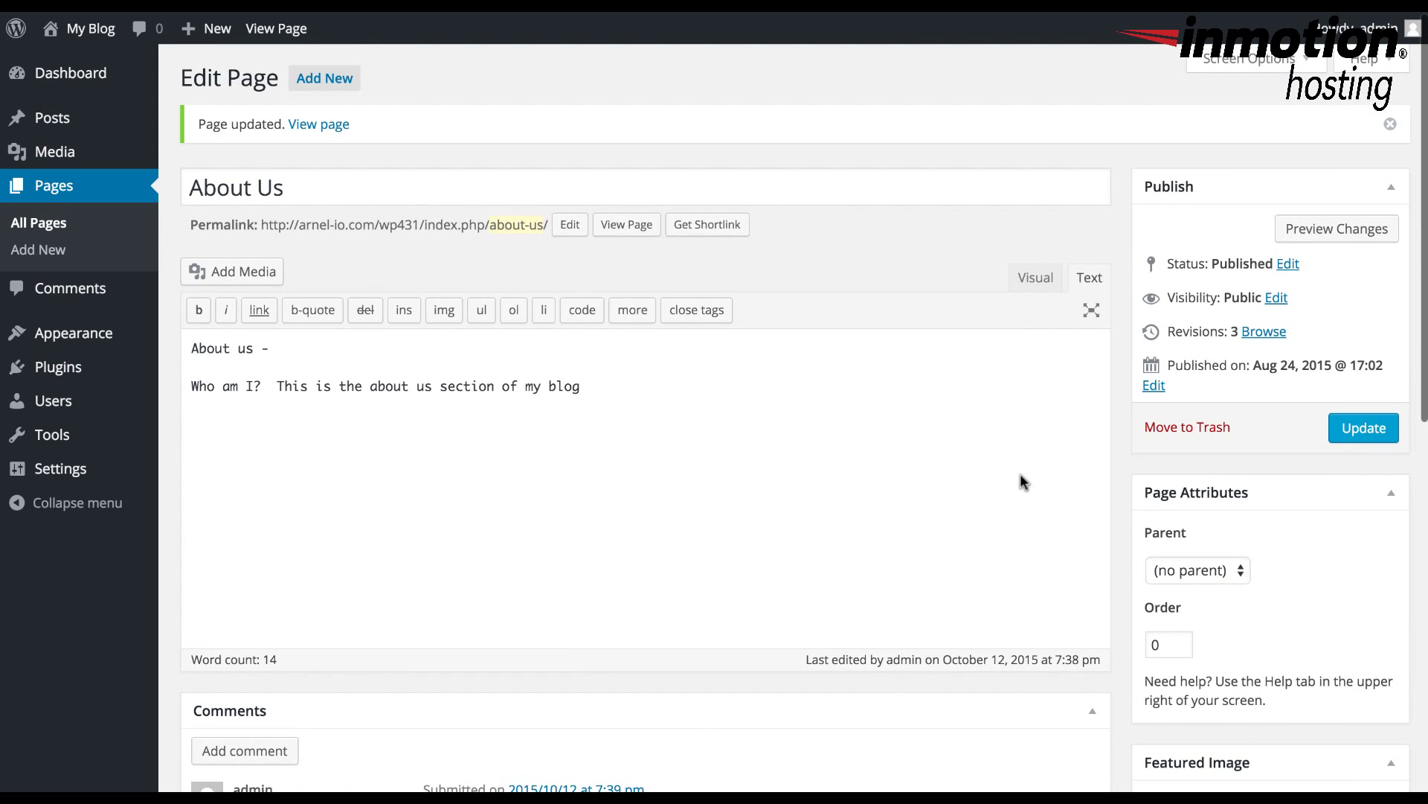
{"action": "left_click", "coordinate": [1356, 440]}
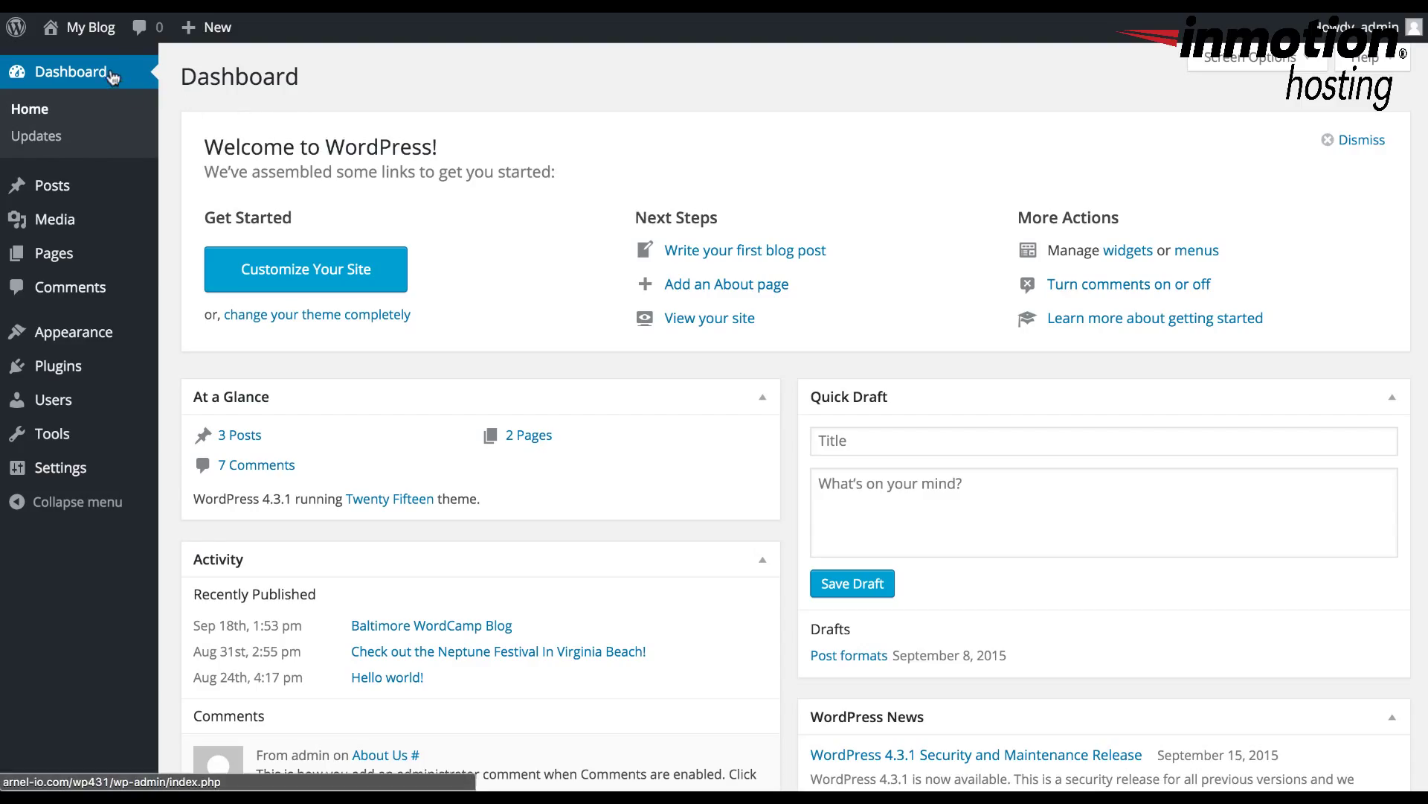
{"action": "mouse_move", "coordinate": [54, 185]}
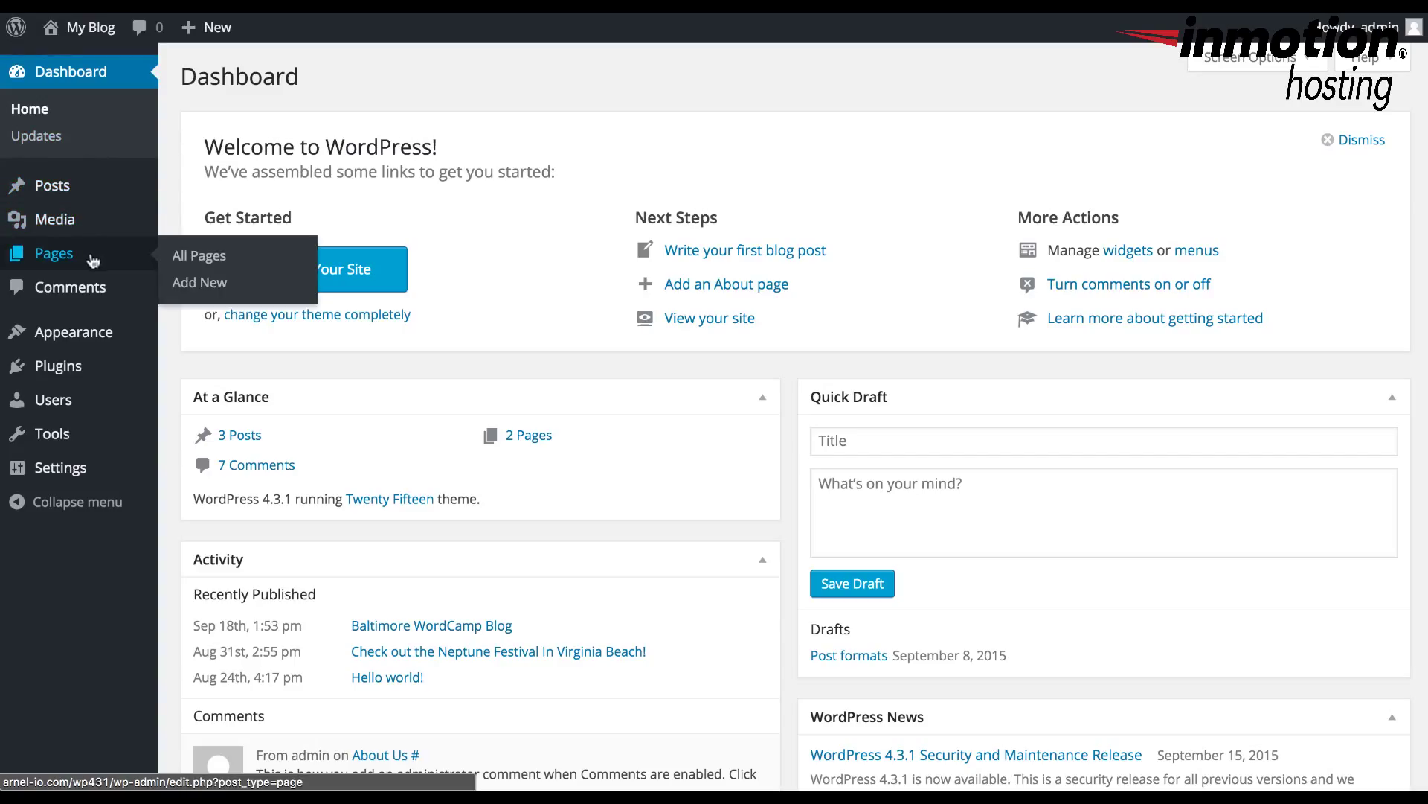
- Reopen the About Us page in the editor from the Pages list
{"action": "left_click", "coordinate": [92, 258]}
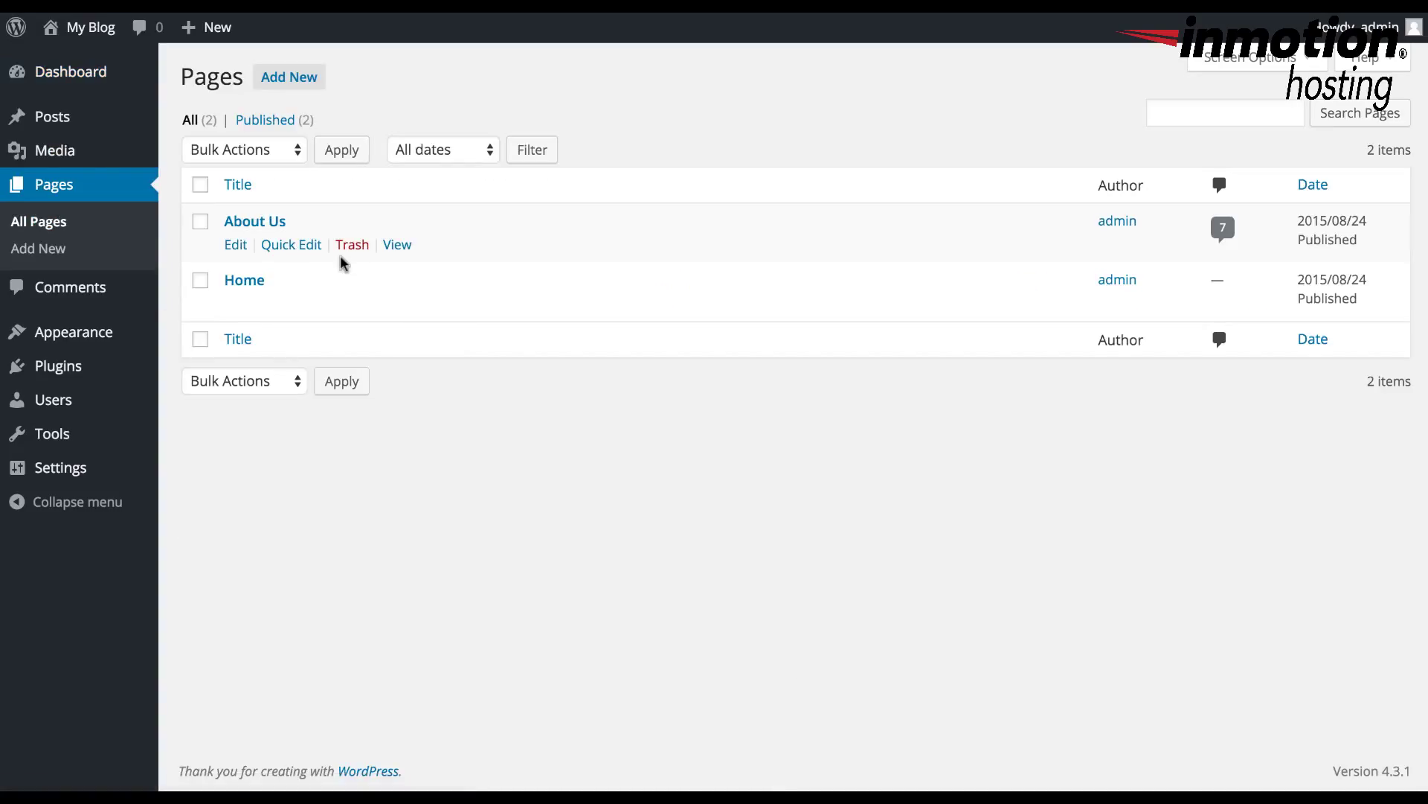
{"action": "left_click", "coordinate": [235, 247]}
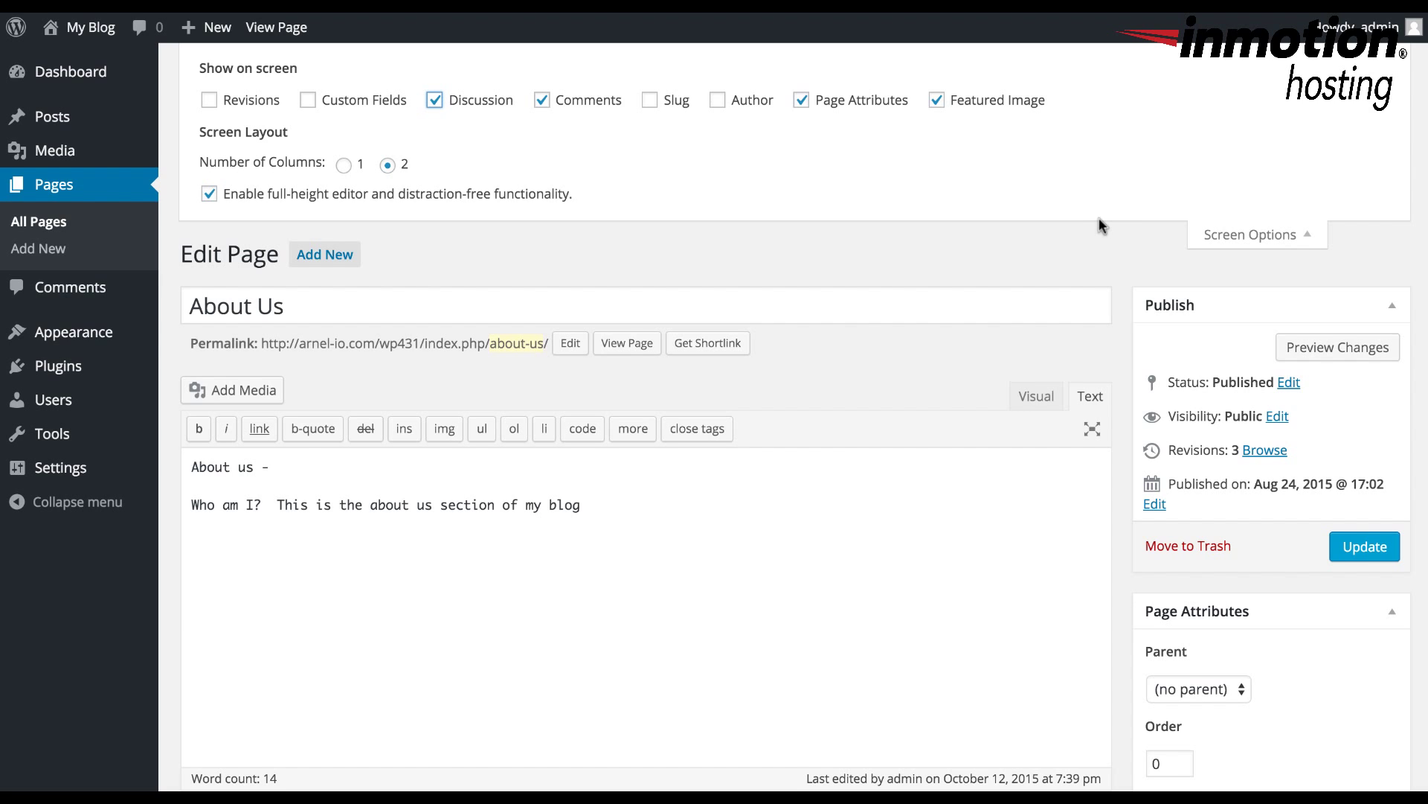
- Close Screen Options and scroll down to the Discussion box and the Comments list
{"action": "left_click", "coordinate": [1235, 236]}
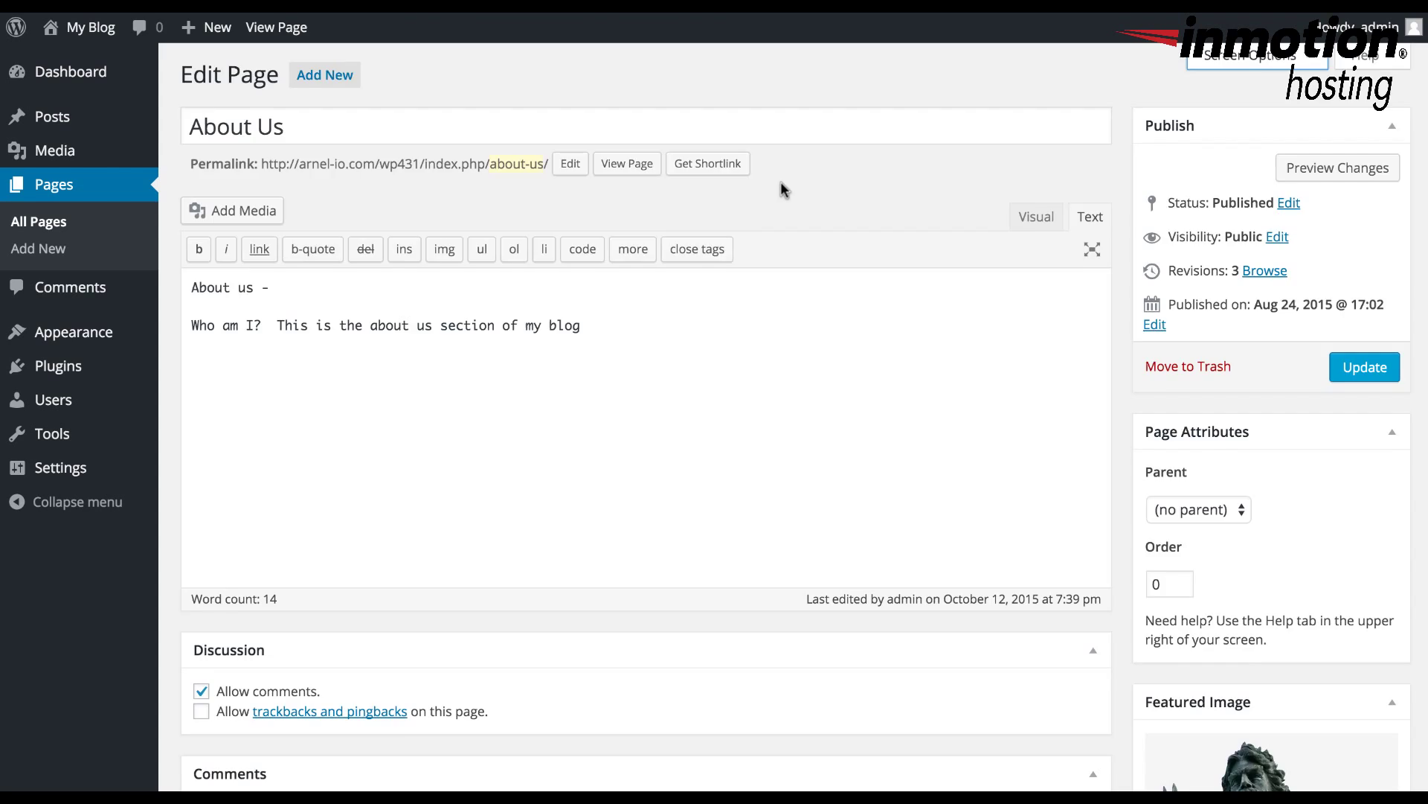
{"action": "scroll", "coordinate": [782, 190], "scroll_direction": "down", "scroll_amount": 2}
{"action": "scroll", "coordinate": [783, 190], "scroll_direction": "down", "scroll_amount": 3}
{"action": "scroll", "coordinate": [781, 190], "scroll_direction": "down", "scroll_amount": 2}
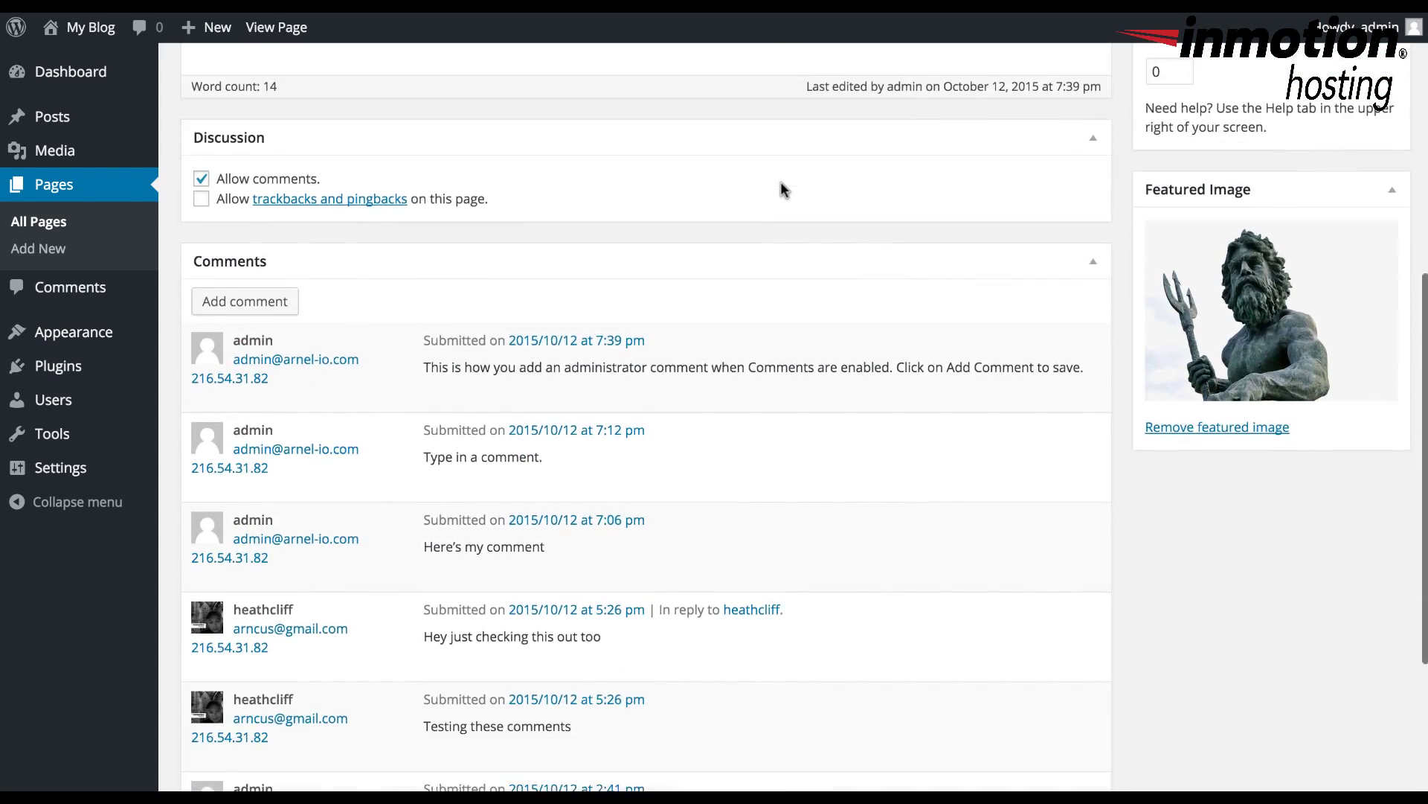
{"action": "scroll", "coordinate": [781, 189], "scroll_direction": "down", "scroll_amount": 3}
{"action": "scroll", "coordinate": [781, 190], "scroll_direction": "up", "scroll_amount": 5}
{"action": "scroll", "coordinate": [781, 186], "scroll_direction": "up", "scroll_amount": 1}
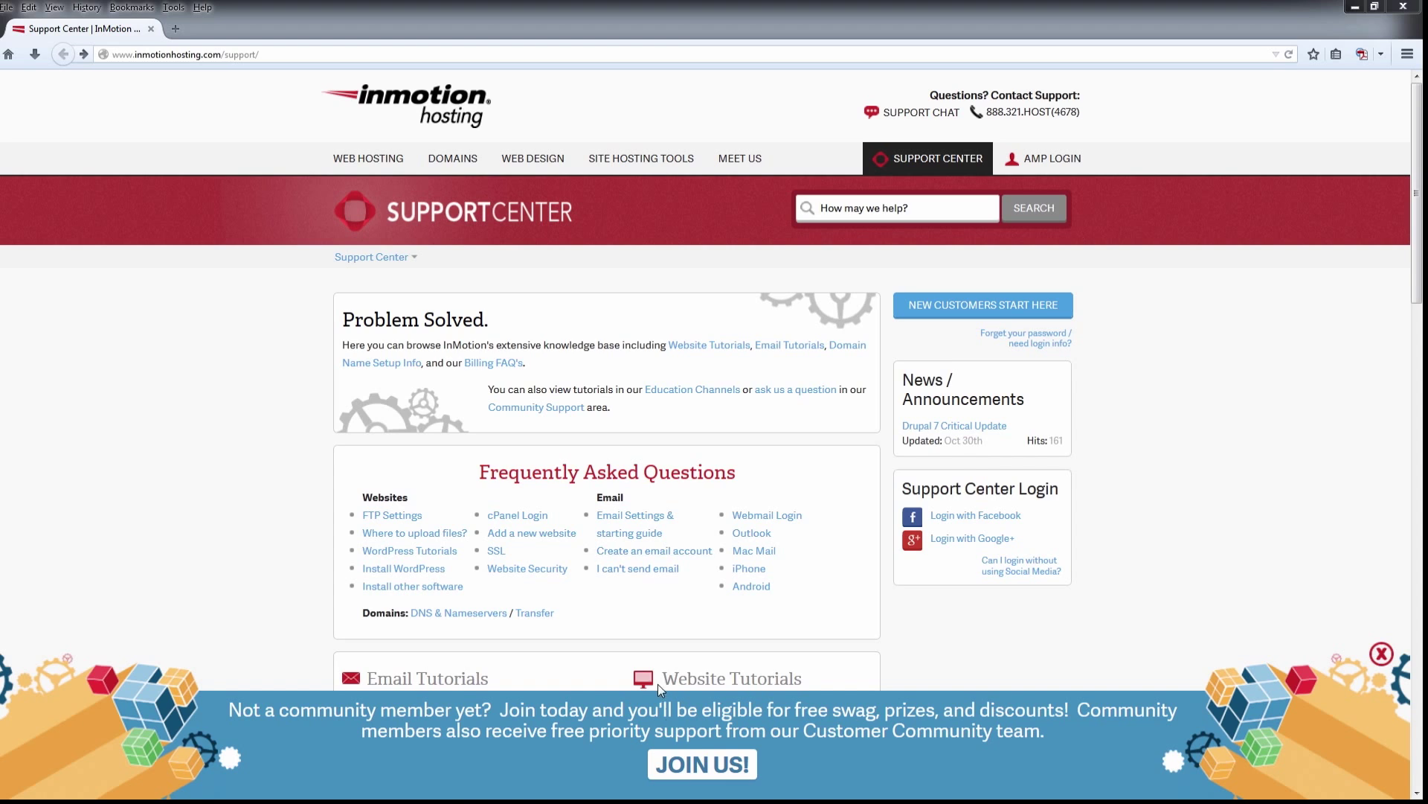
{"action": "left_click", "coordinate": [677, 766]}
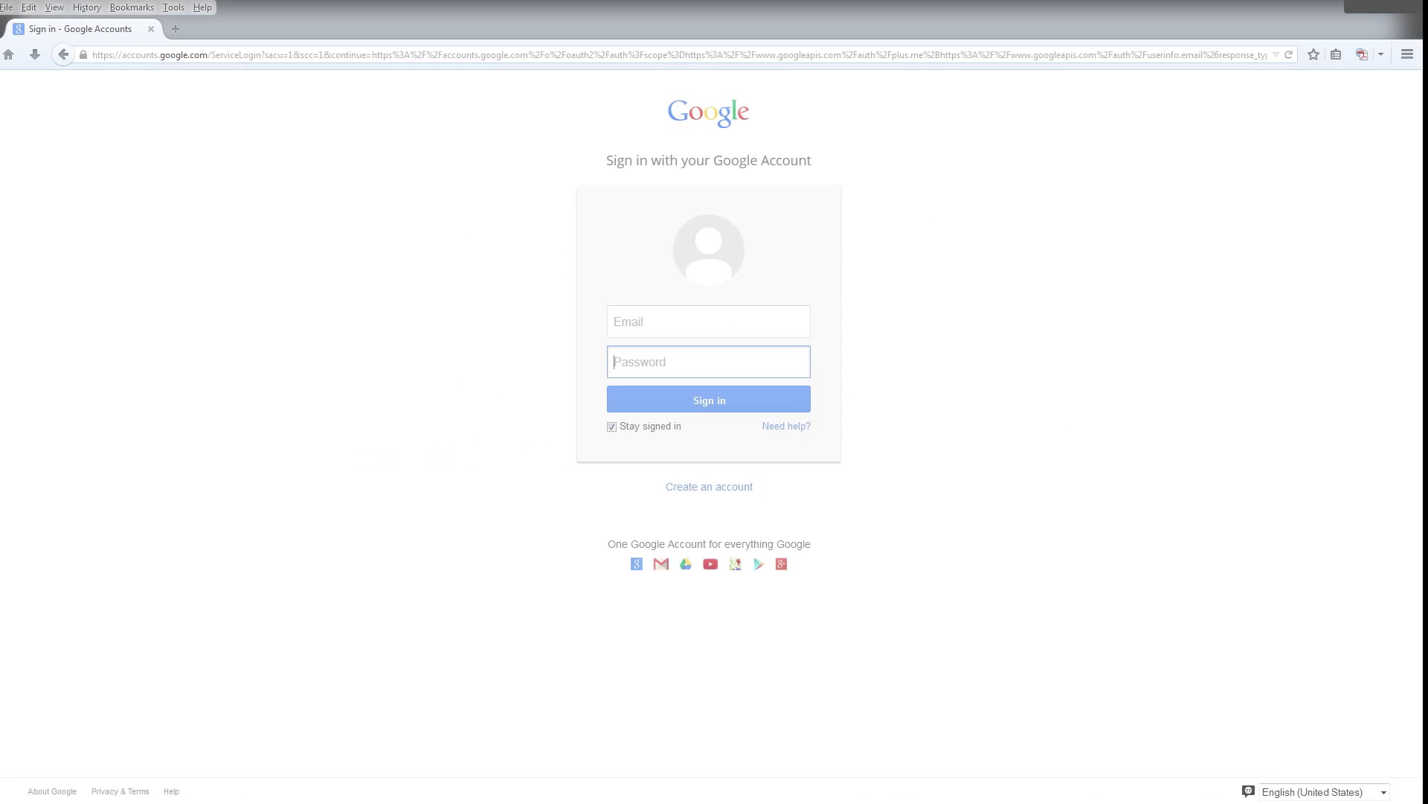